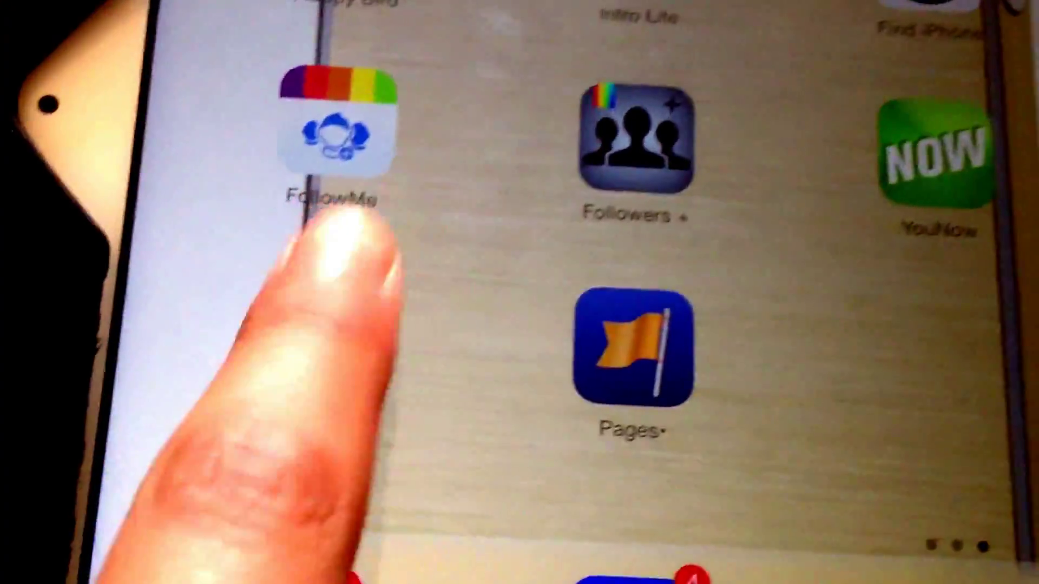
Step: Launch Smash Hit from its icon on the last home-screen page
left_click(402, 381)
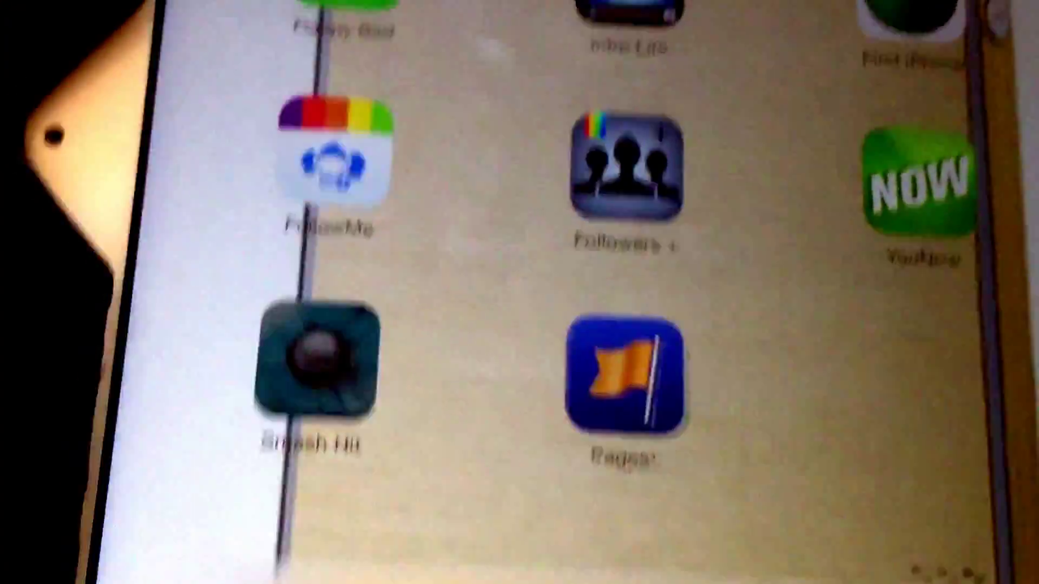